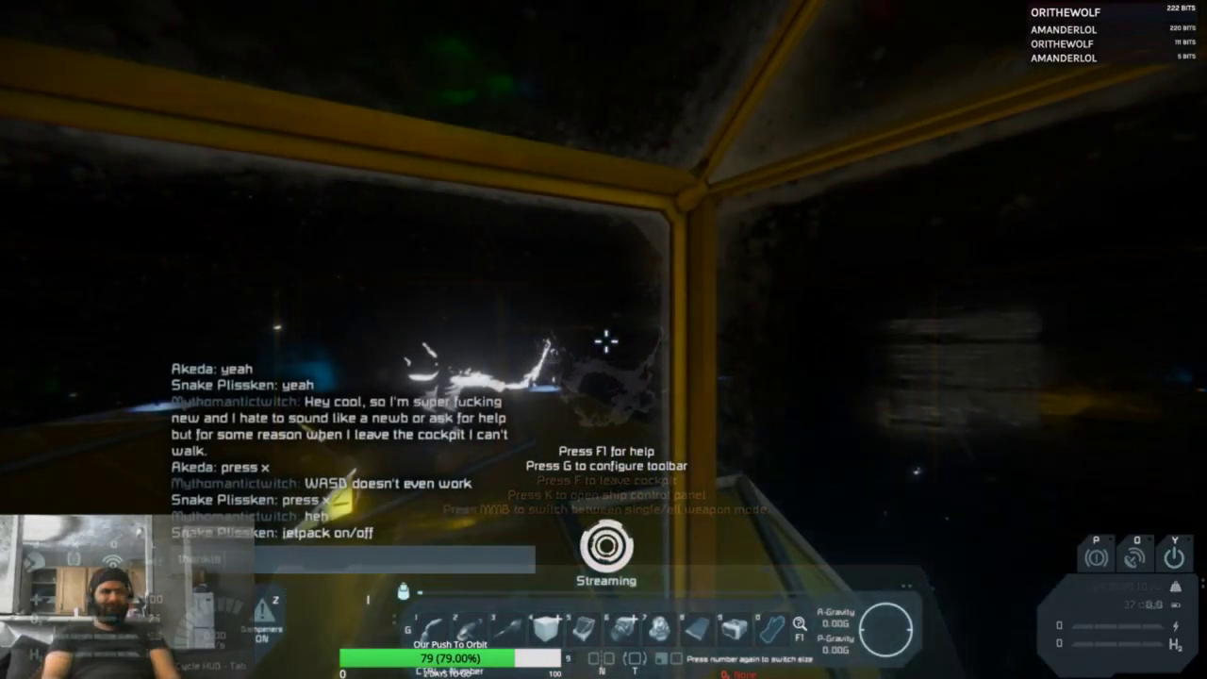
pyautogui.write('3')
# Step: Send the chat message thanking the players who explained how to walk
pyautogui.press('Return')
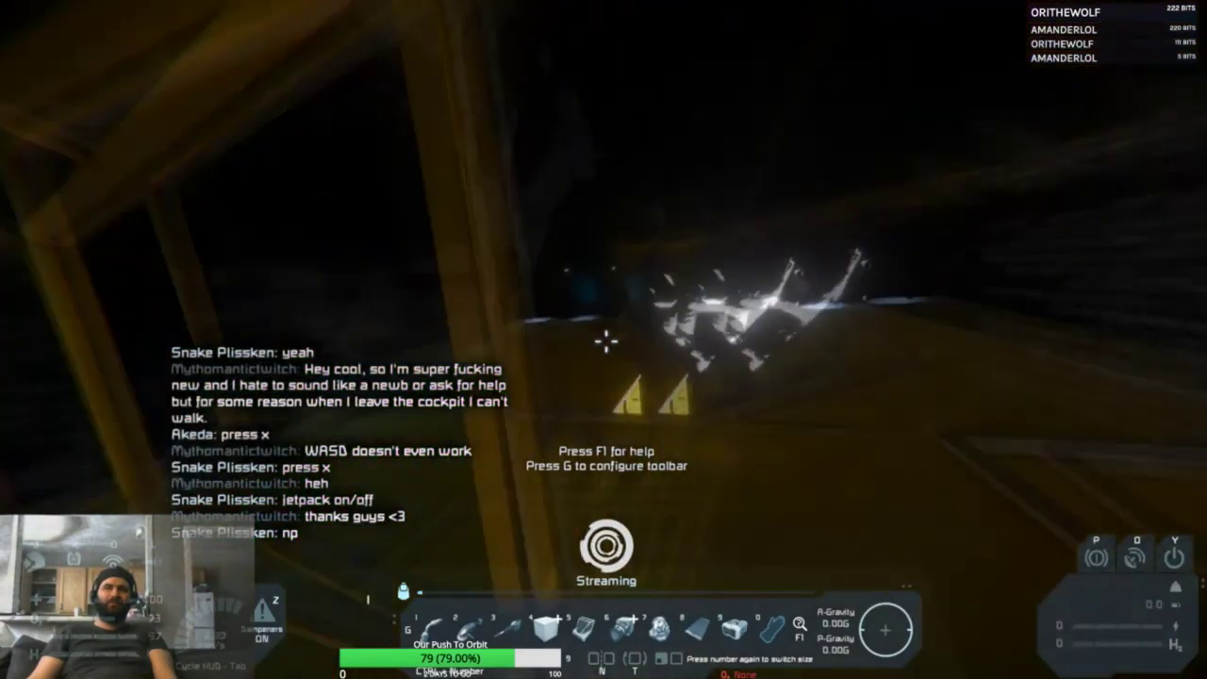
# Step: Enter and leave the cockpit, walk to the sliding door and equip the welder
pyautogui.press('f')
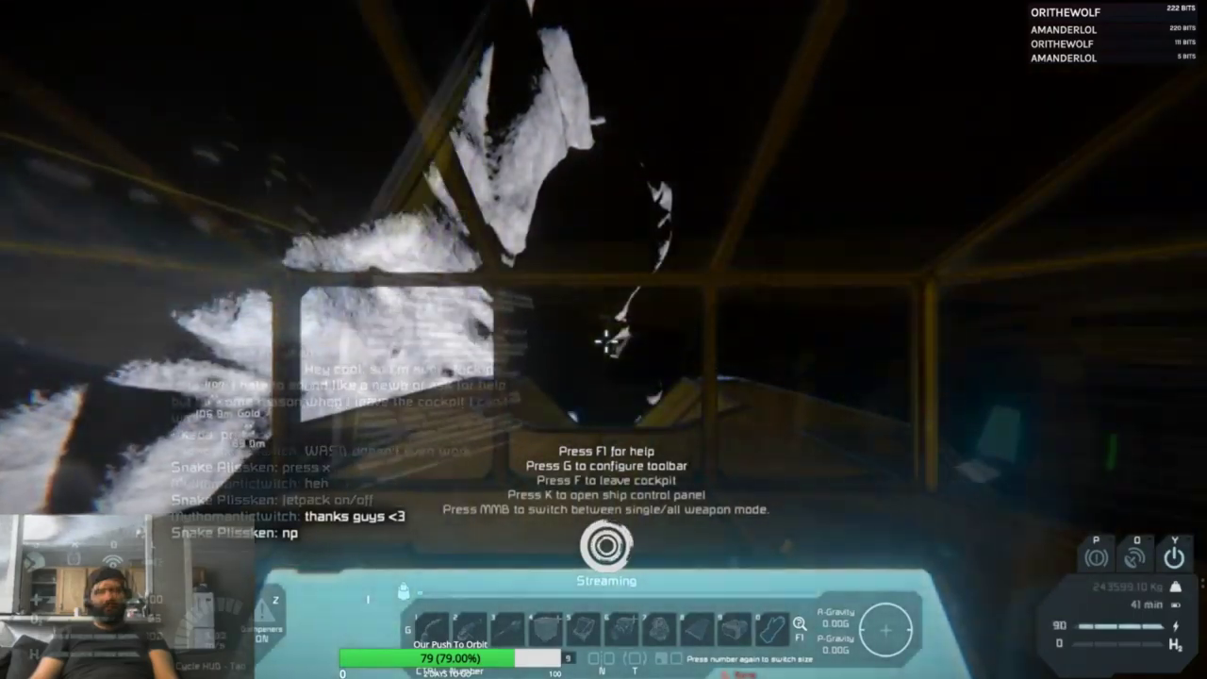
pyautogui.press('f')
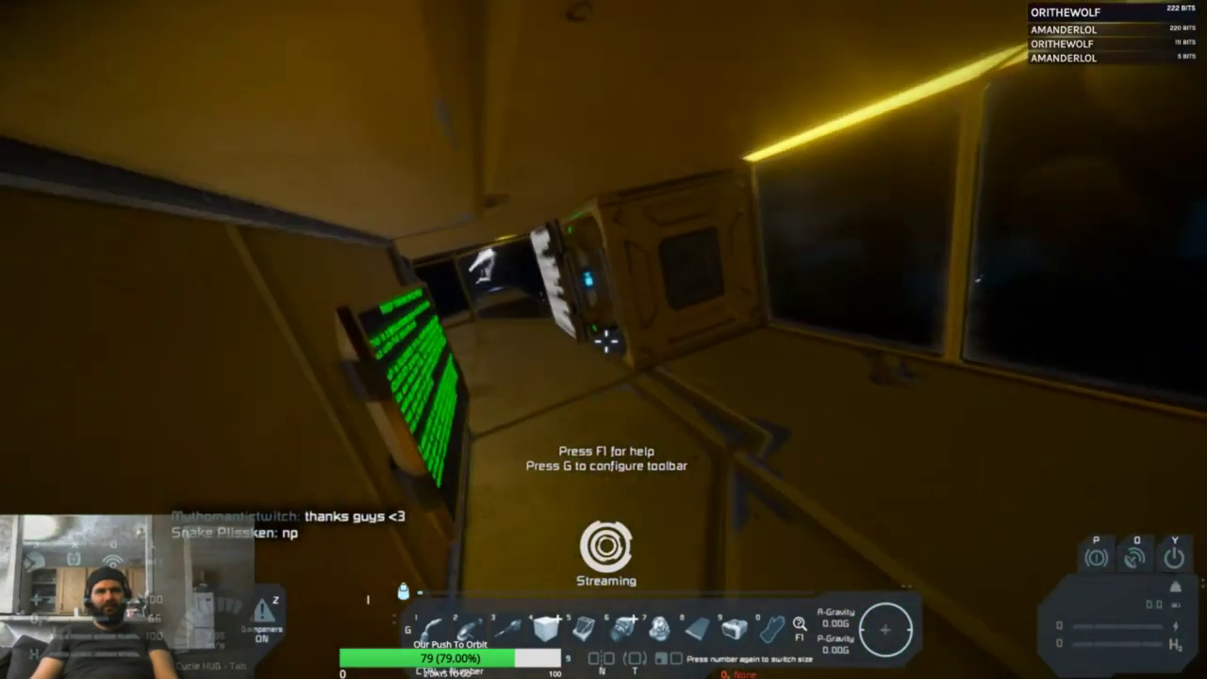
pyautogui.press('w')
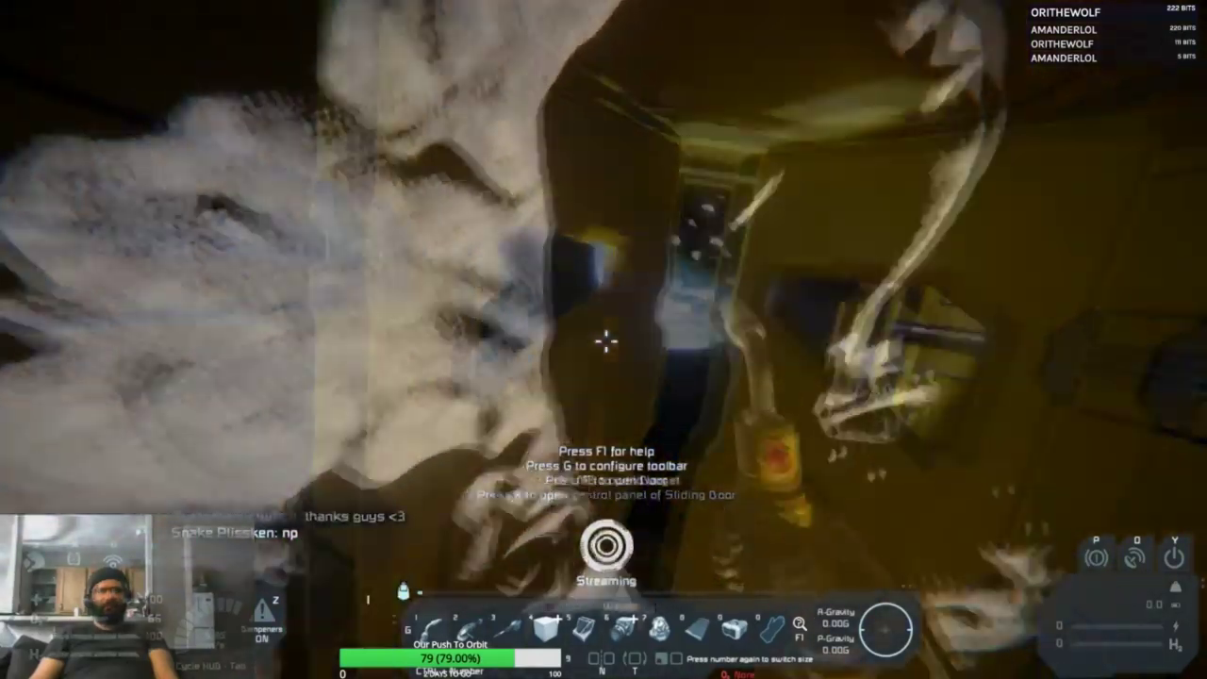
pyautogui.press('2')
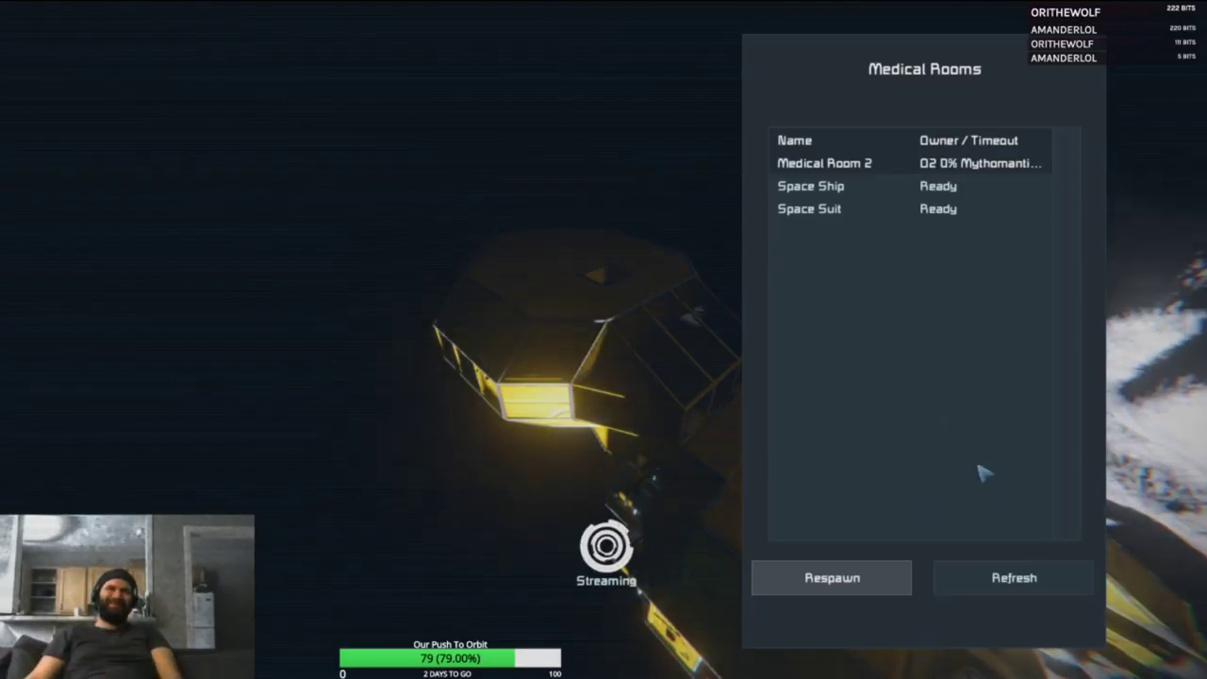
# Step: Choose Space Ship in the Medical Rooms list to respawn in a temporary ship
pyautogui.doubleClick(816, 169)
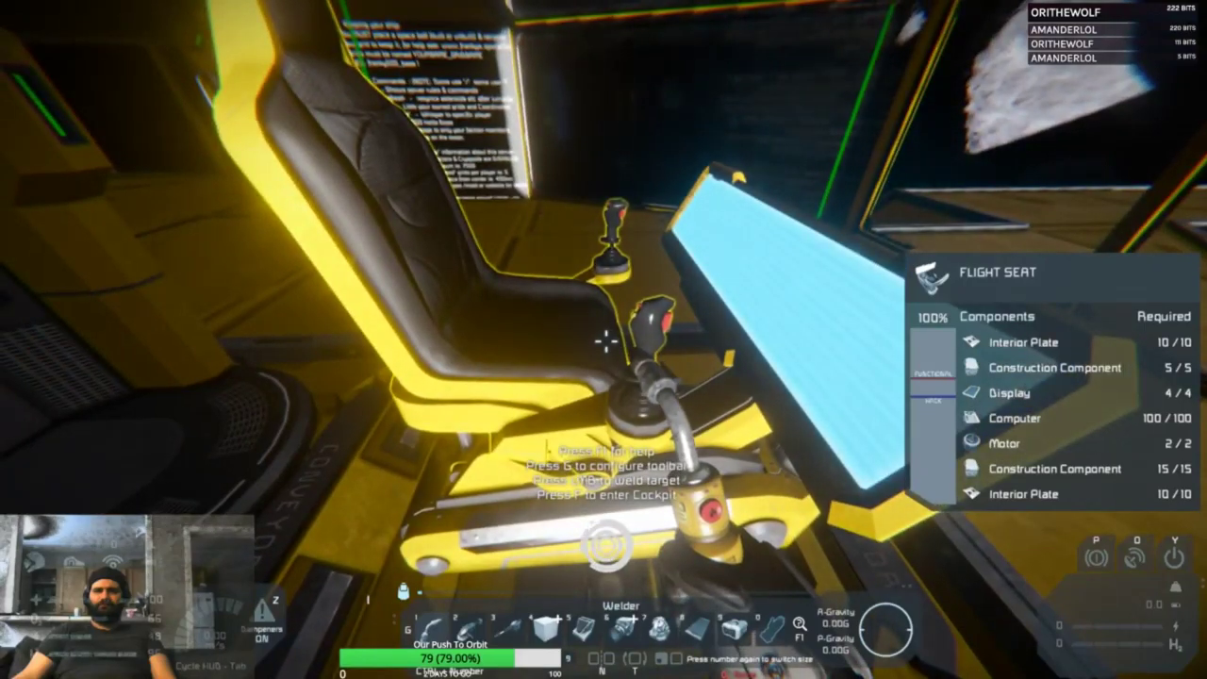
# Step: Sit in the temporary ship's flight seat and fly forward at full thrust toward the signal
pyautogui.press('f')
pyautogui.press('w')
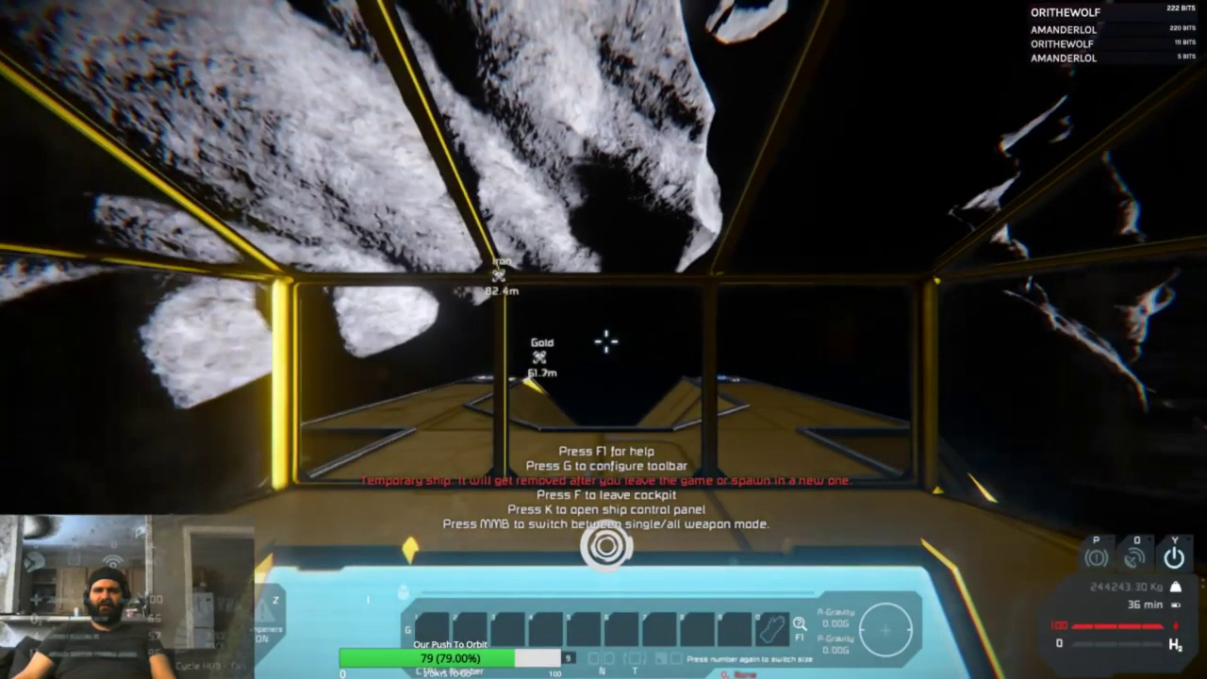